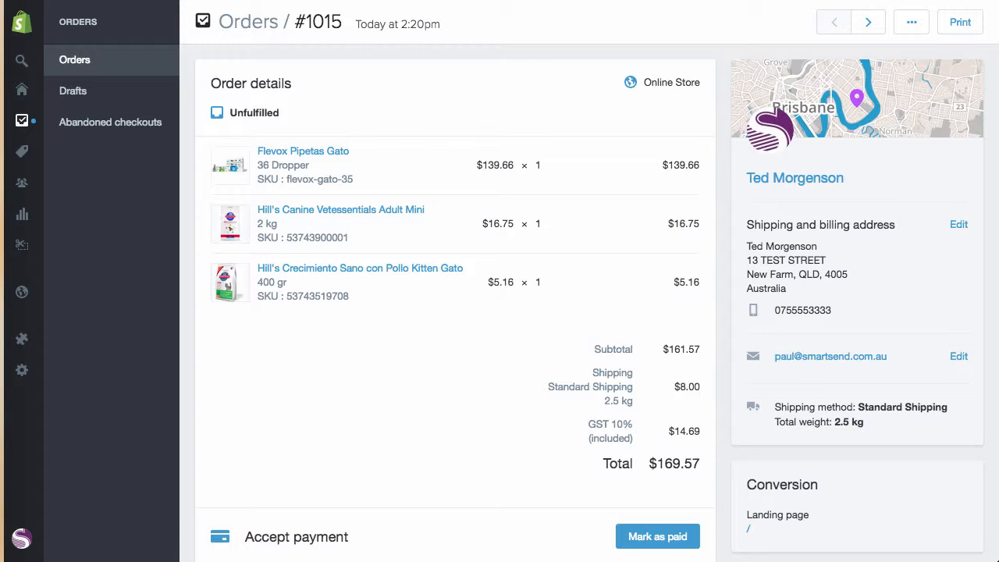
- Open the unfulfilled order in Smart Send for fulfilment
scroll(910, 23, down, 1)
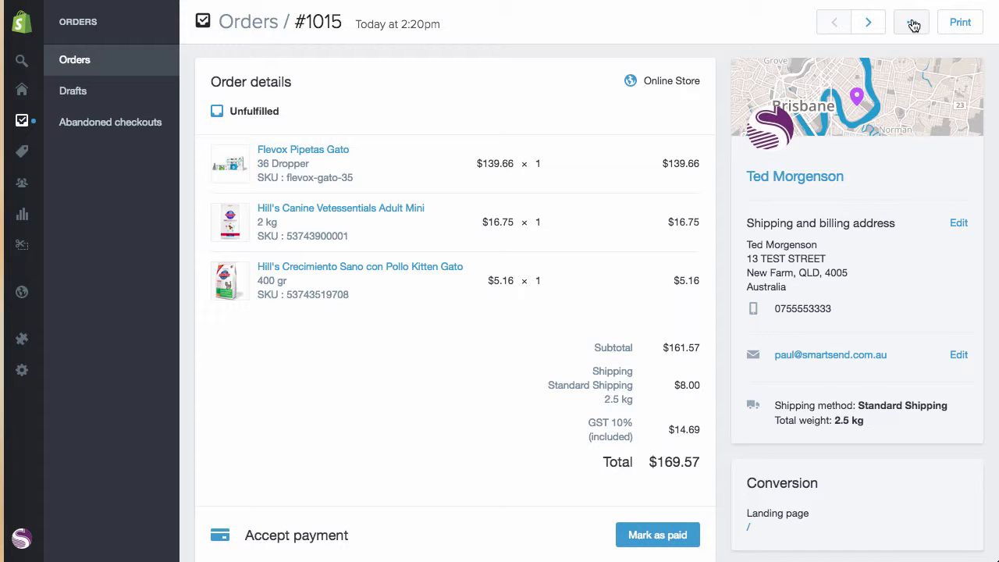
click(913, 24)
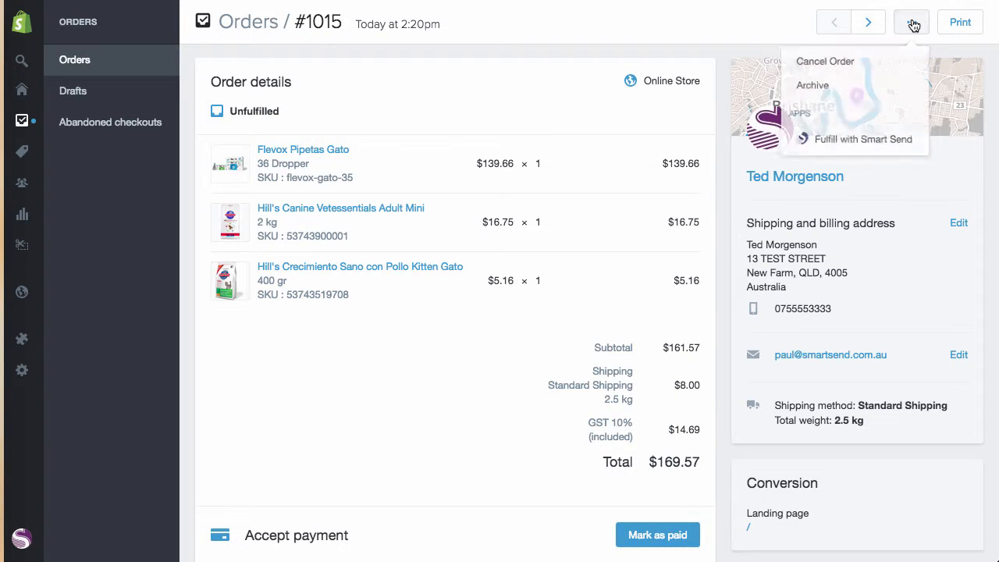
click(869, 147)
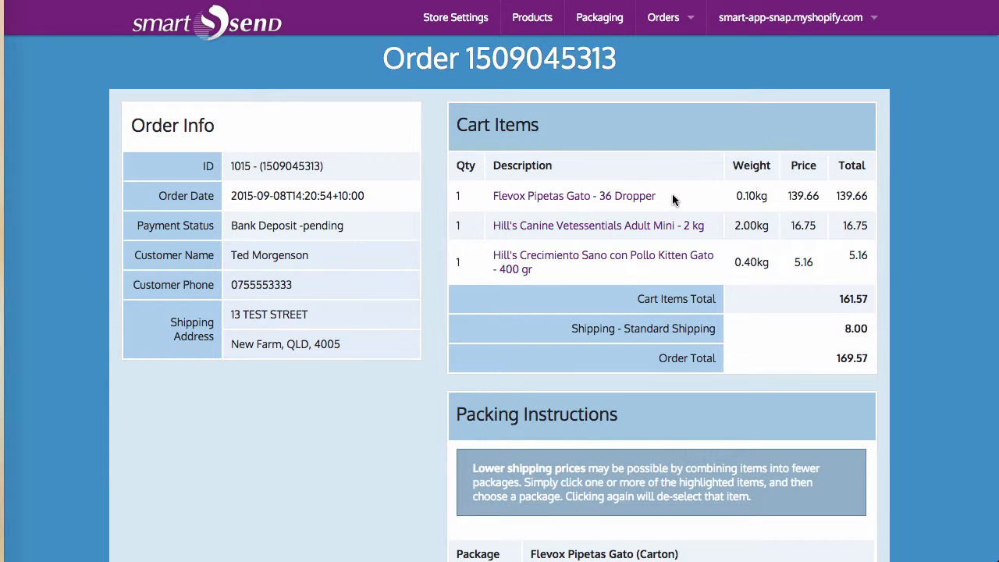
- Review the order's cart items, the packing instructions with each package's dimensions and weight, and the quote options
scroll(688, 226, down, 2)
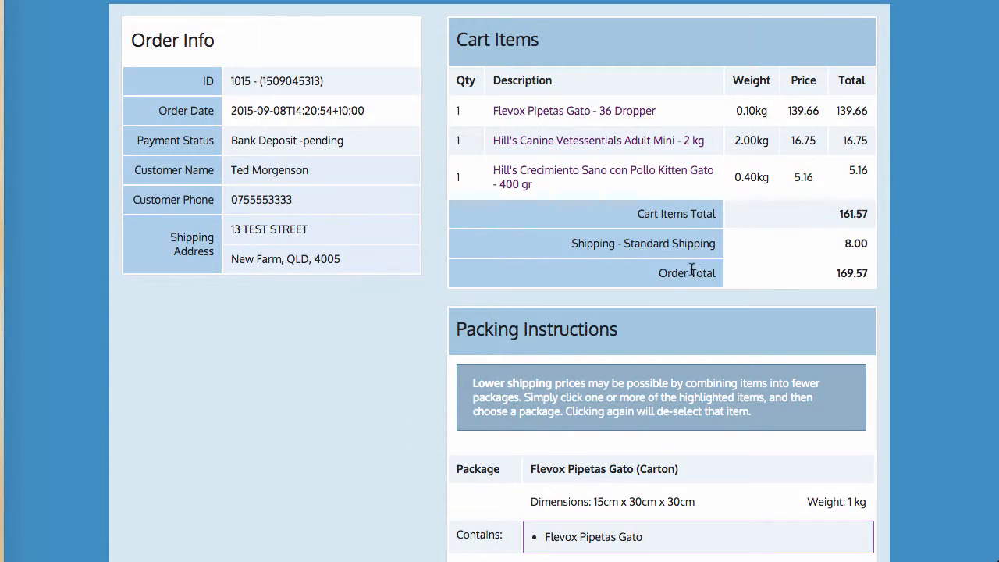
scroll(690, 269, up, 2)
scroll(690, 269, down, 9)
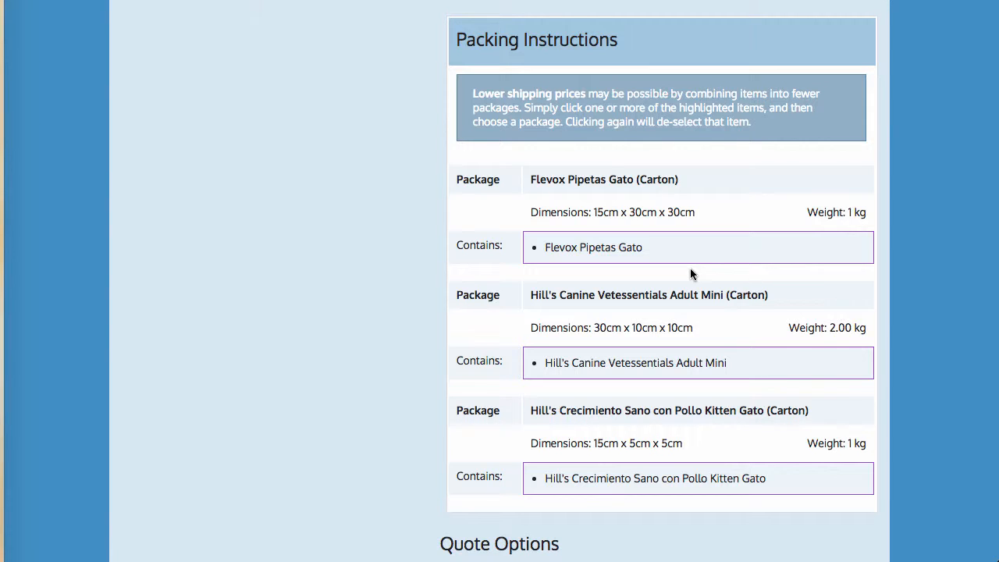
scroll(690, 268, up, 5)
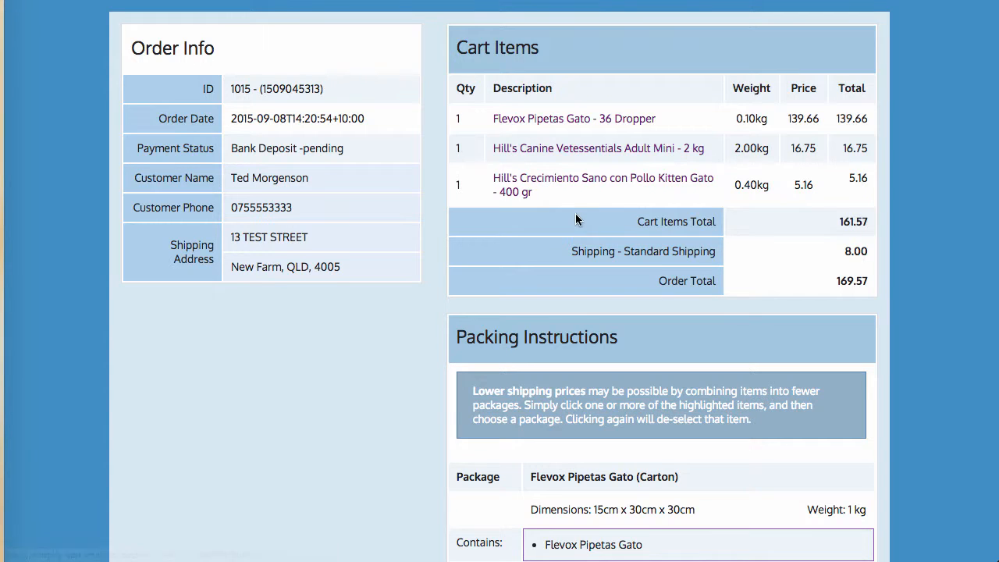
scroll(576, 213, down, 4)
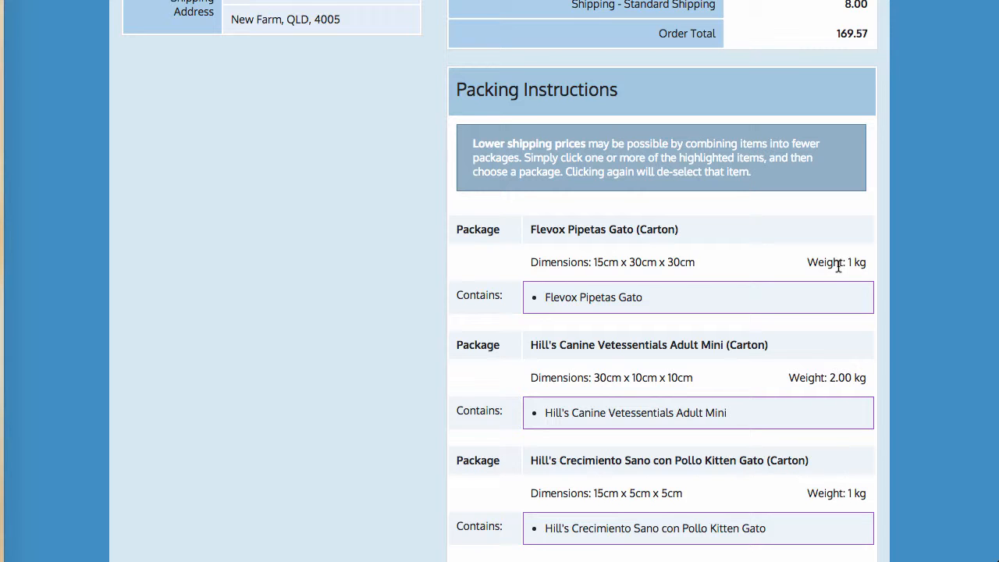
scroll(838, 266, up, 1)
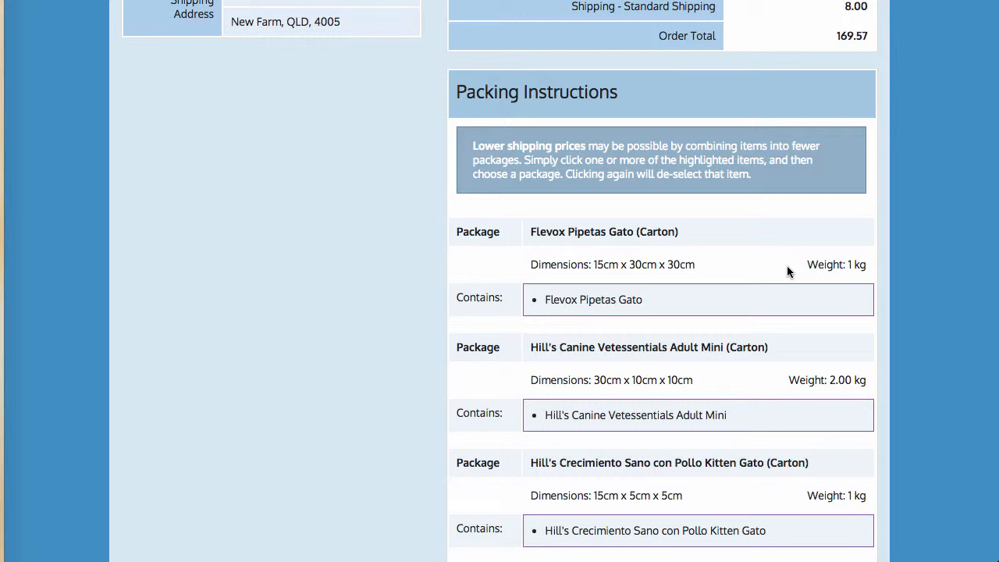
scroll(787, 266, down, 3)
scroll(787, 266, up, 2)
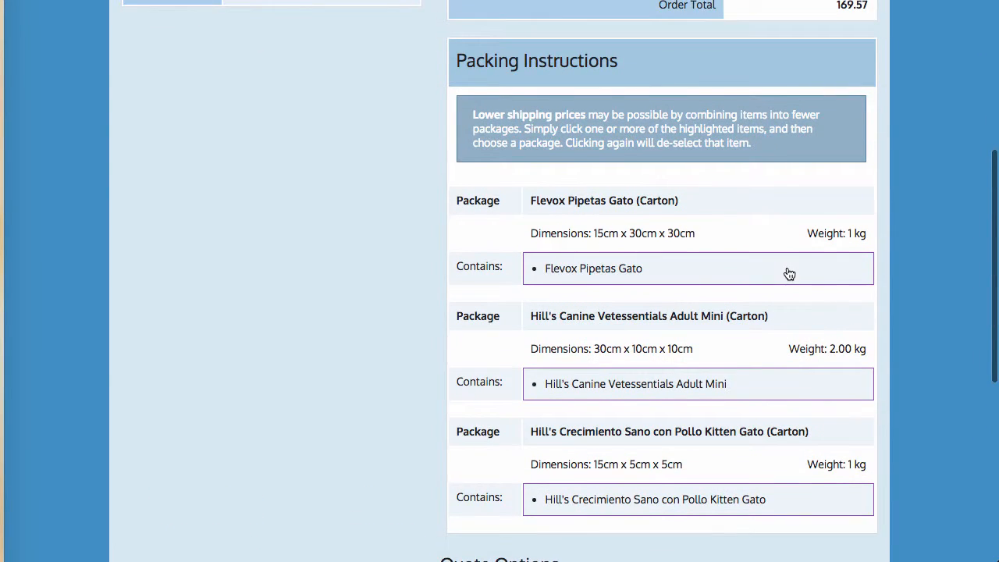
scroll(789, 273, up, 1)
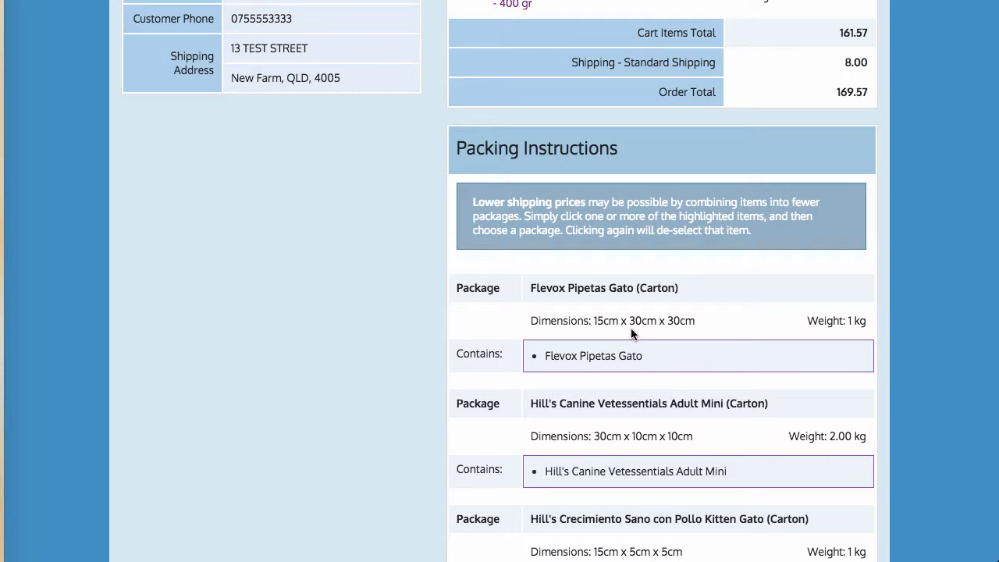
scroll(702, 383, down, 1)
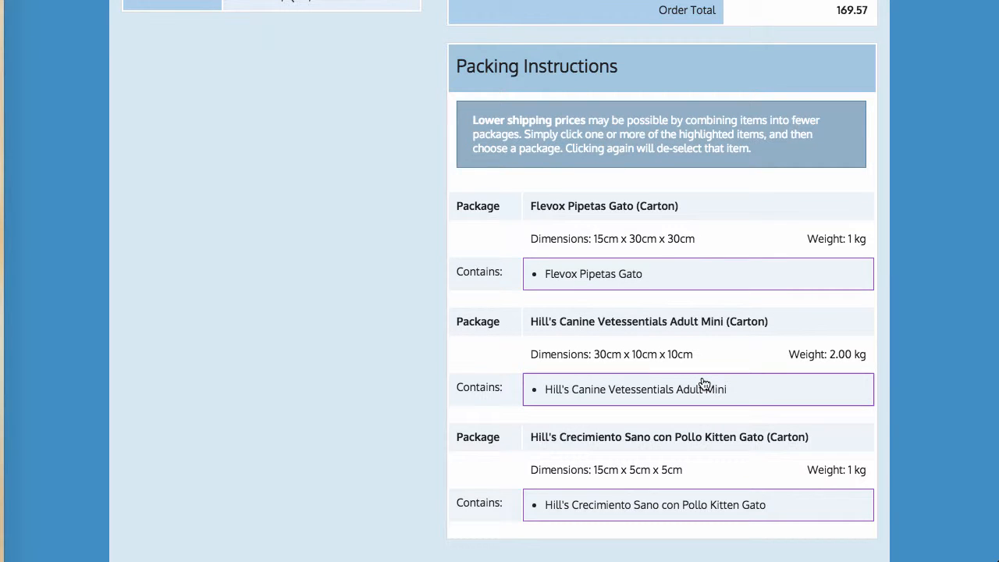
scroll(702, 383, down, 3)
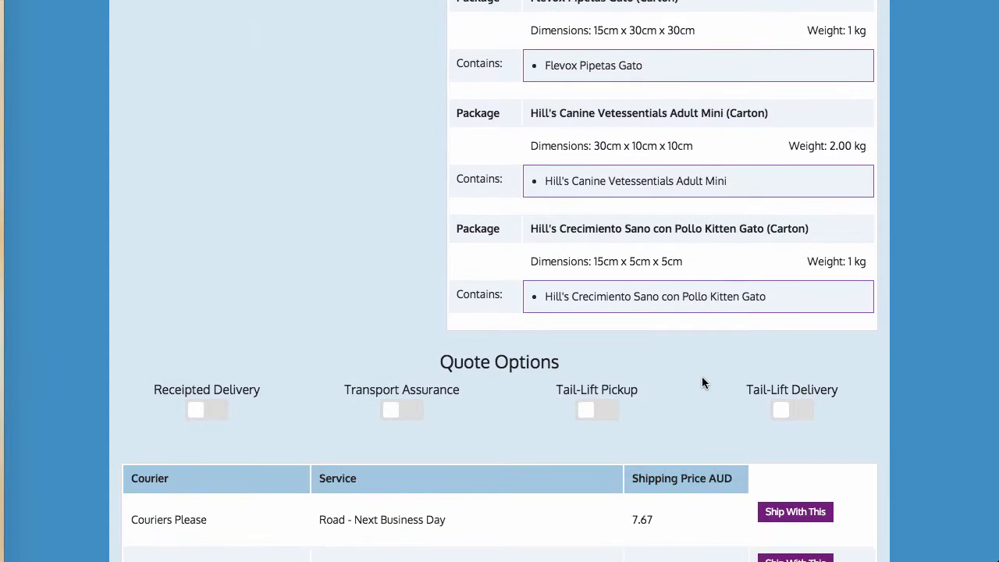
click(671, 192)
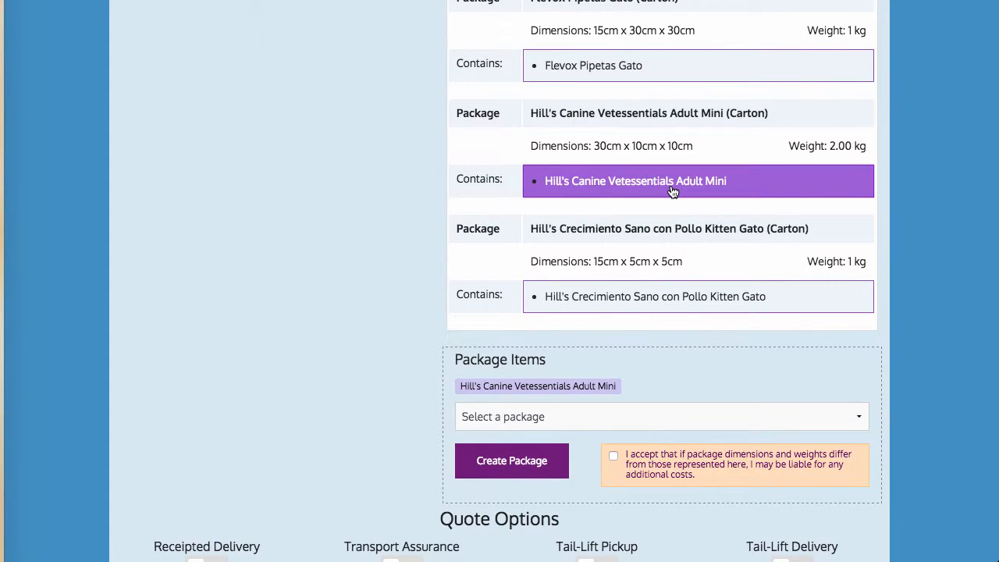
click(694, 293)
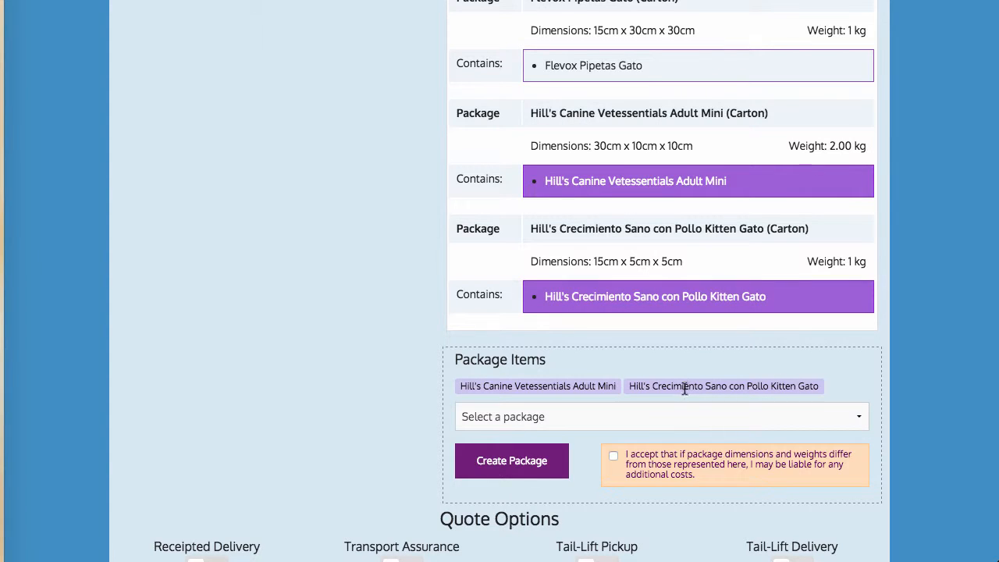
click(701, 299)
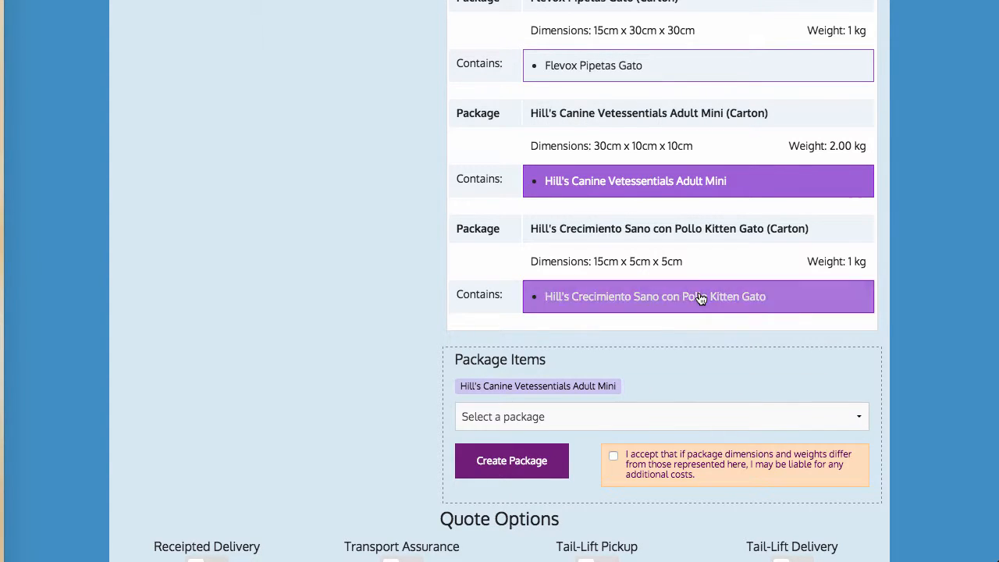
click(686, 191)
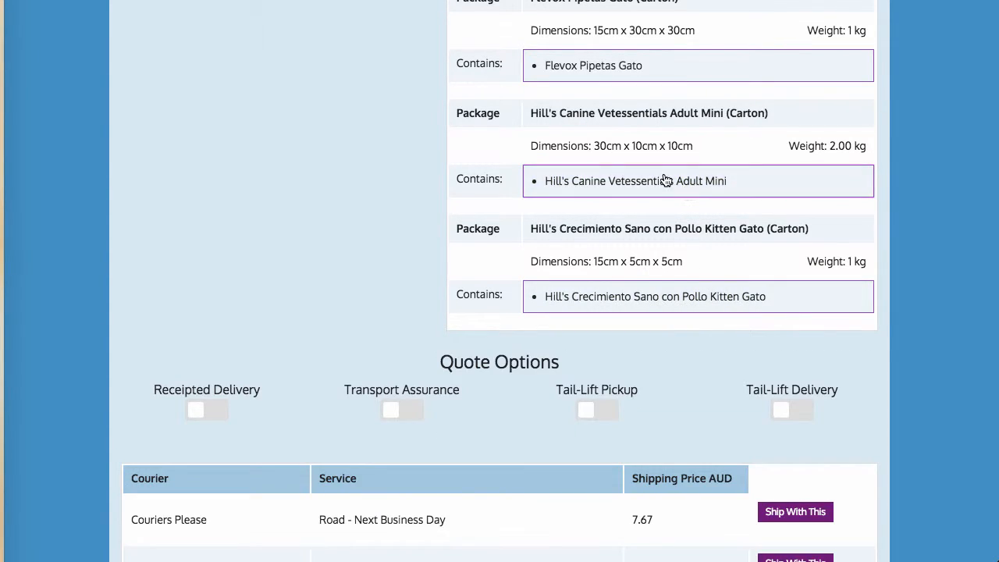
- Select the Hill's Canine Vetessentials Adult Mini and Hill's Crecimiento Sano con Pollo Kitten Gato items and view the packages available for combining them
click(665, 180)
click(710, 293)
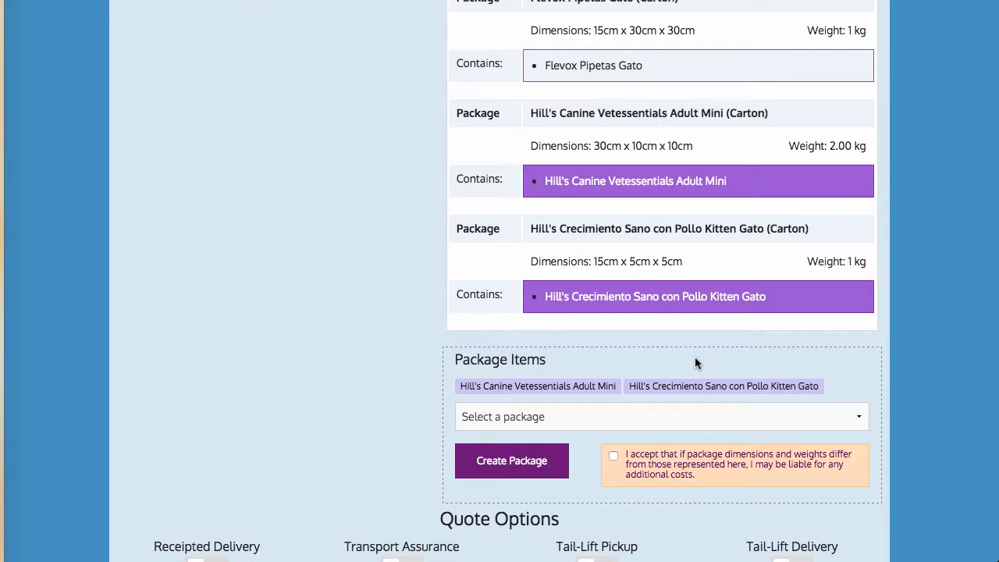
scroll(659, 363, down, 3)
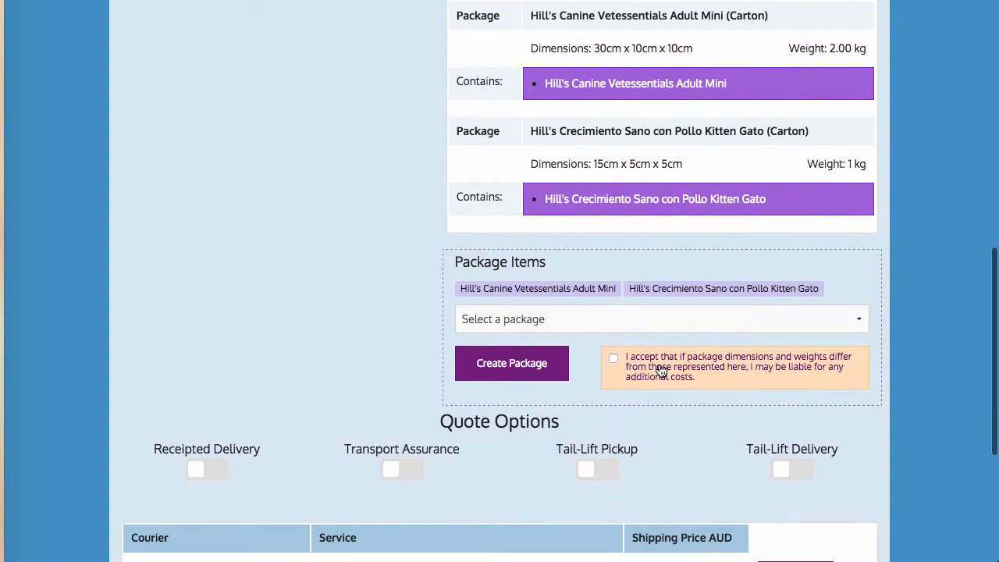
click(525, 320)
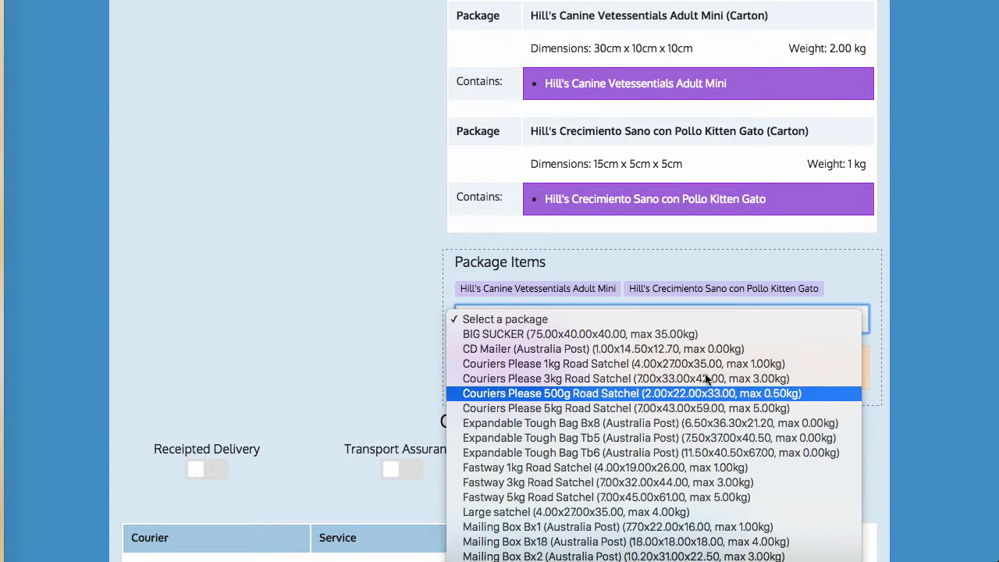
click(944, 303)
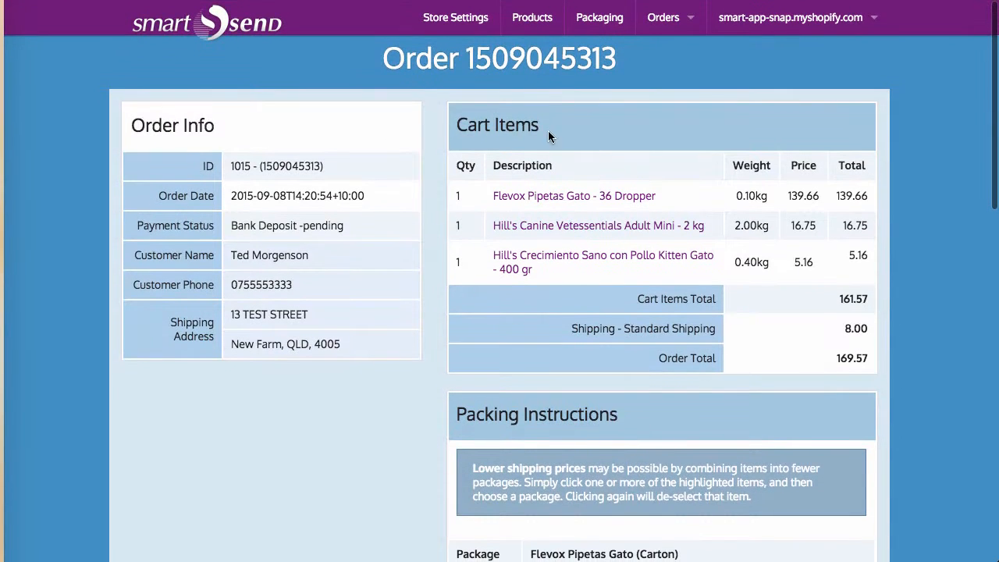
- Go to the Packaging page and load the details of the existing BIG SUCKER package
click(603, 22)
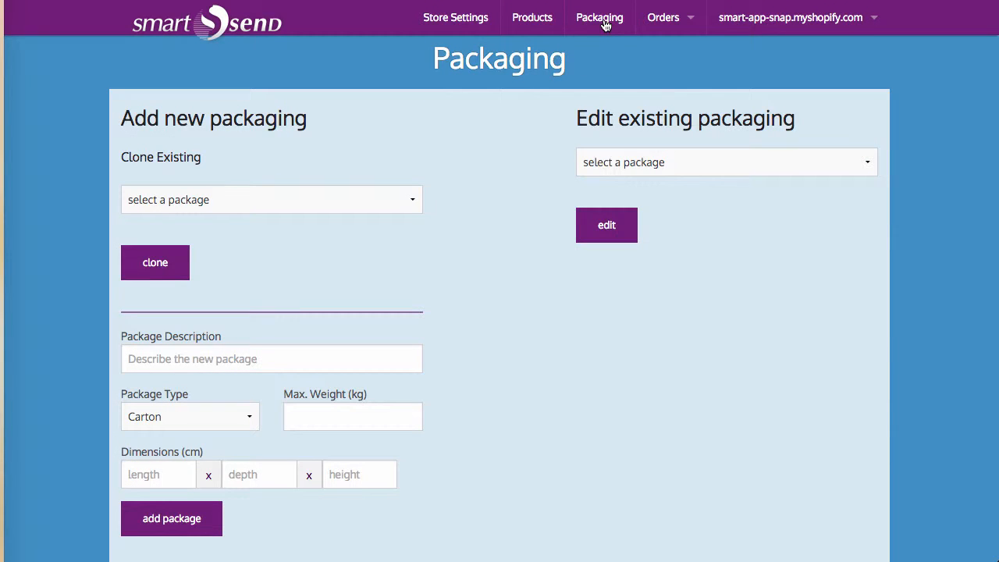
click(667, 164)
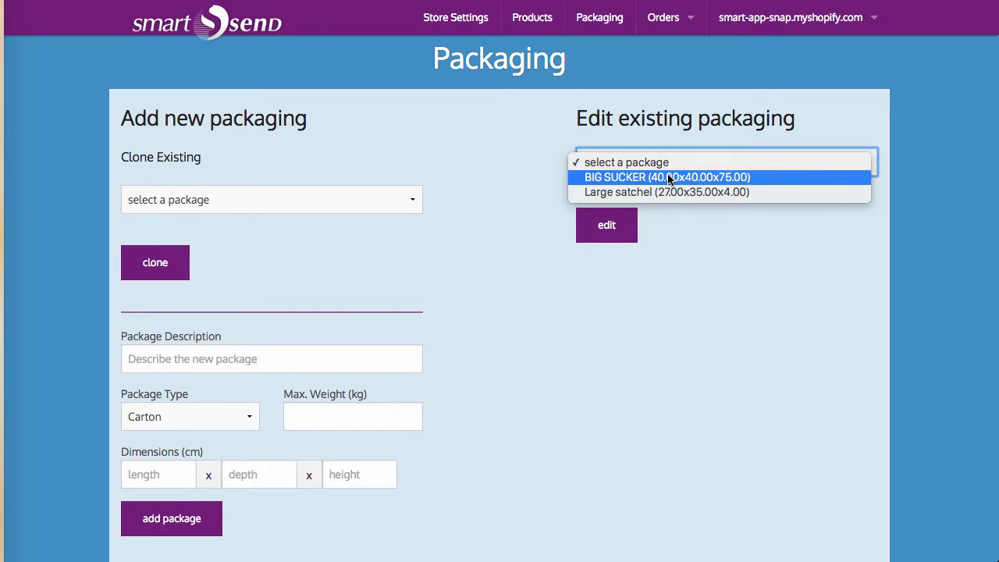
click(640, 175)
click(608, 227)
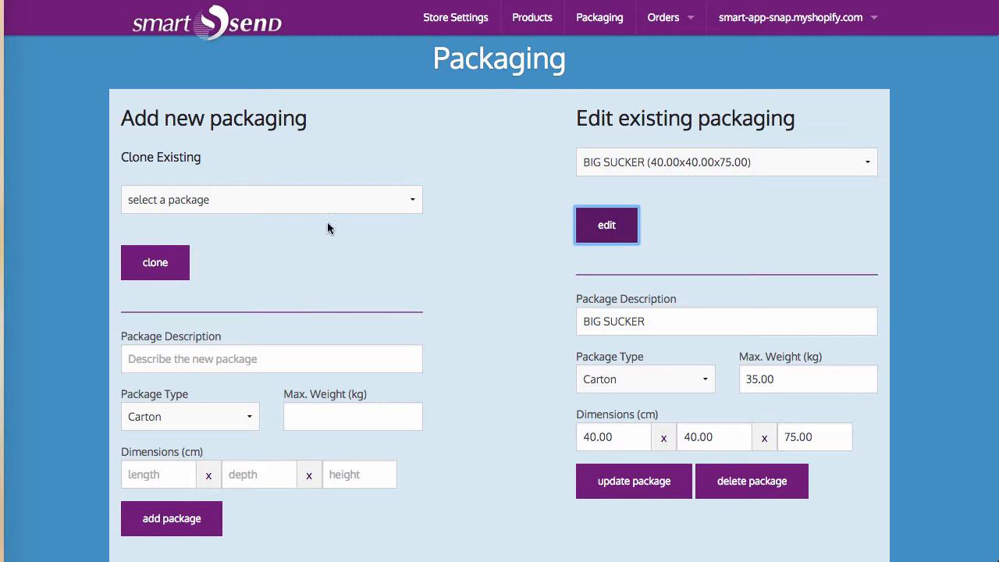
- Clone the CD Mailer (Australia Post) package into the new packaging form, and reload the page to clear it
click(272, 199)
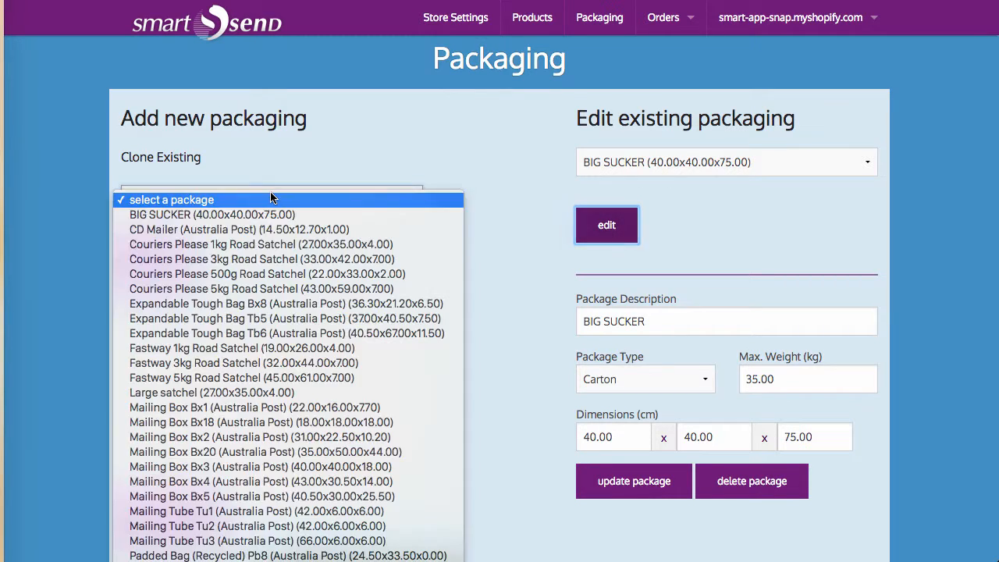
click(220, 230)
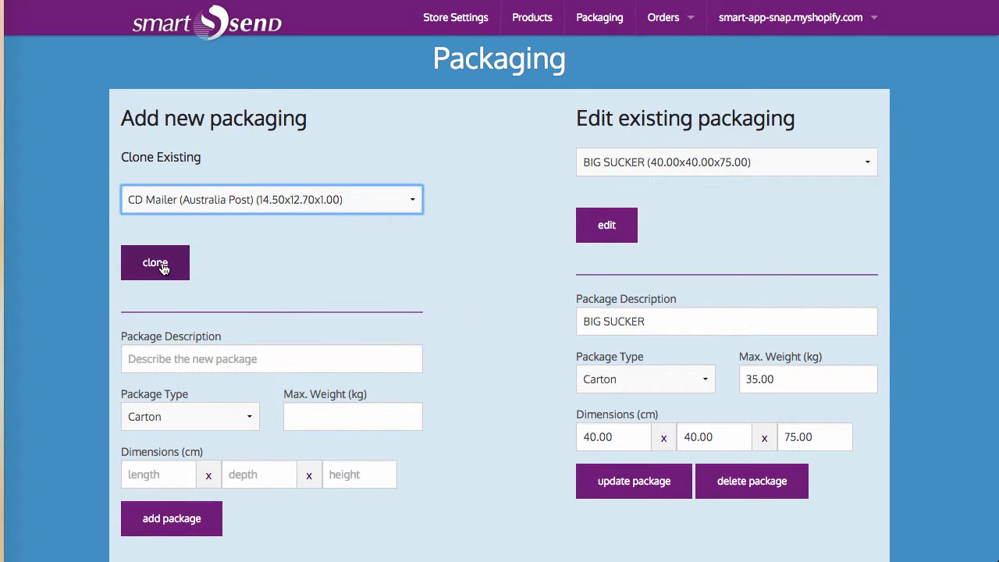
click(162, 267)
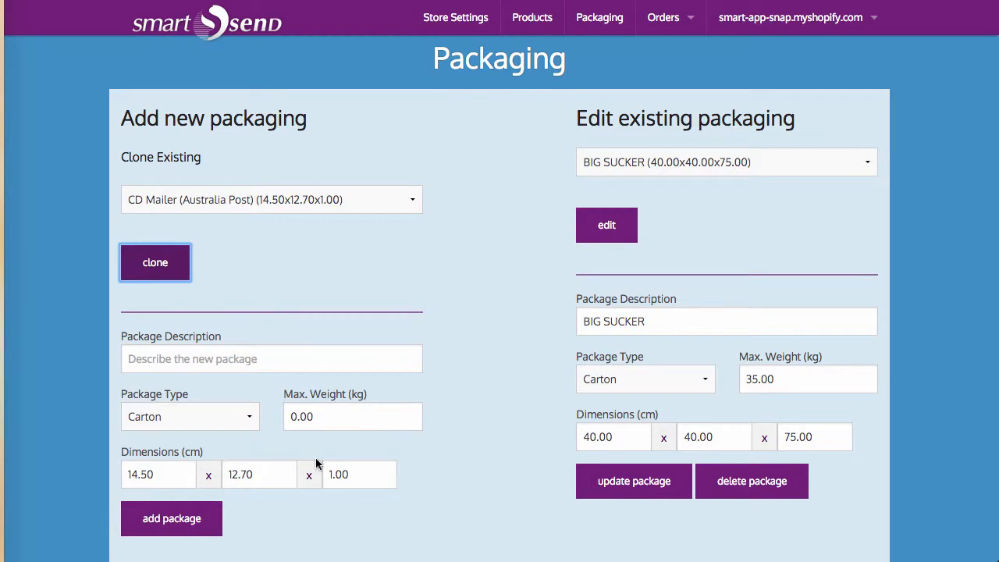
click(406, 282)
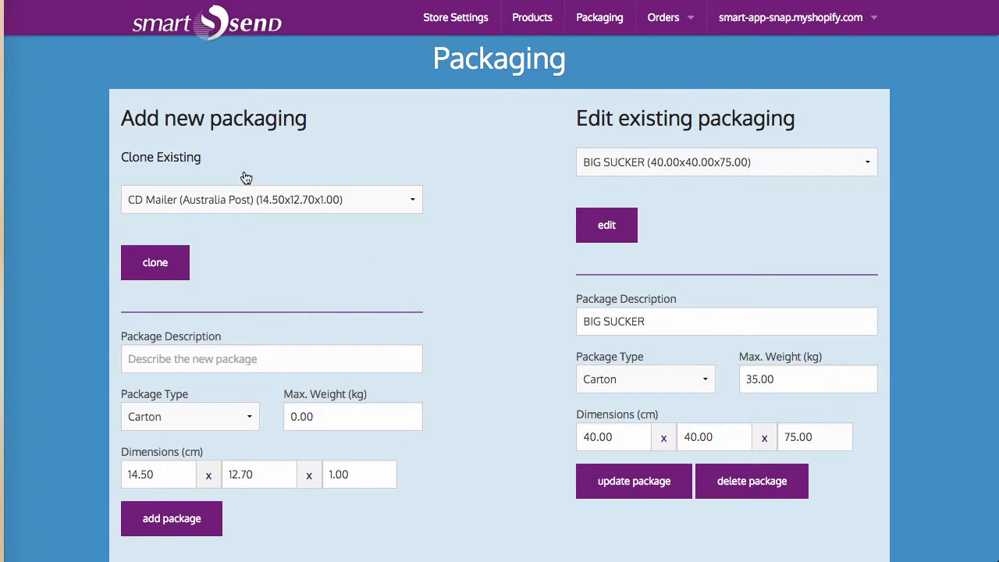
key(super+r)
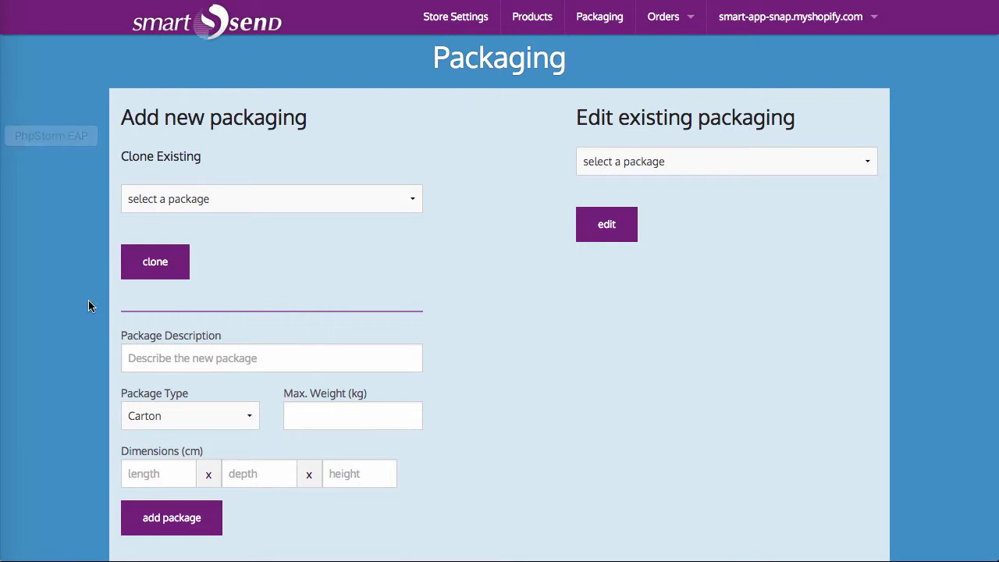
- Set the new carton's dimensions to 50 x 30 x 20 cm
click(157, 419)
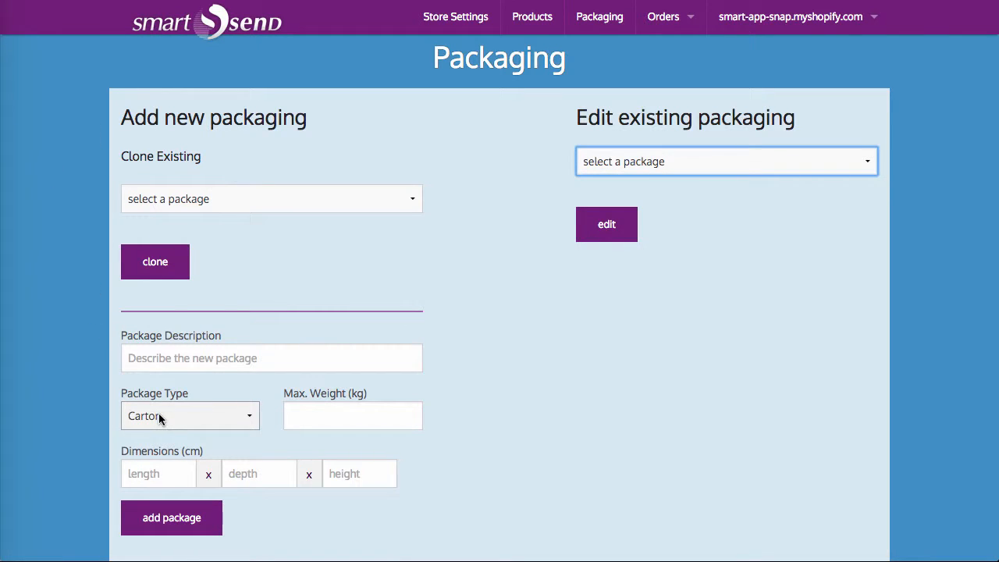
click(170, 476)
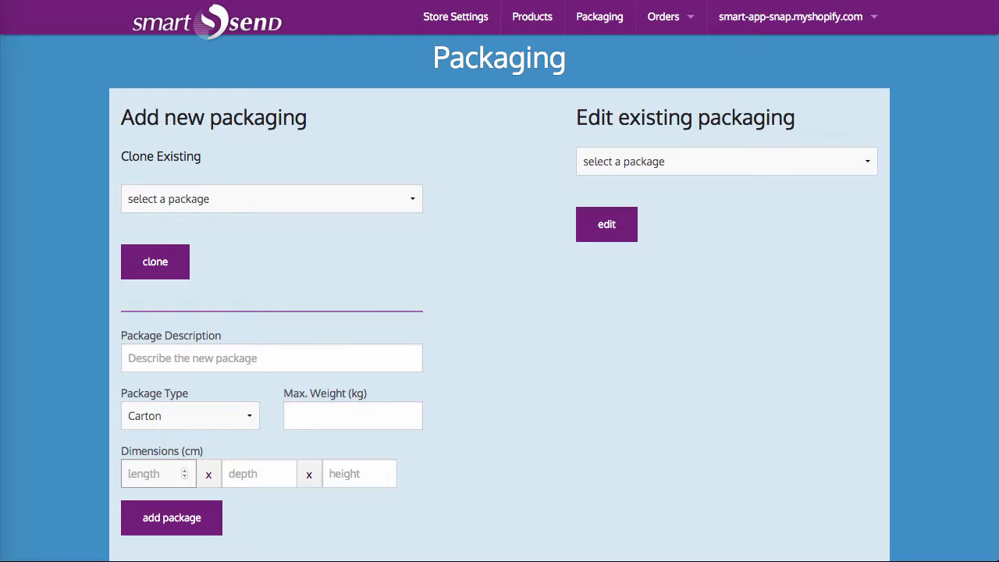
text(50)
key(Tab)
text(30)
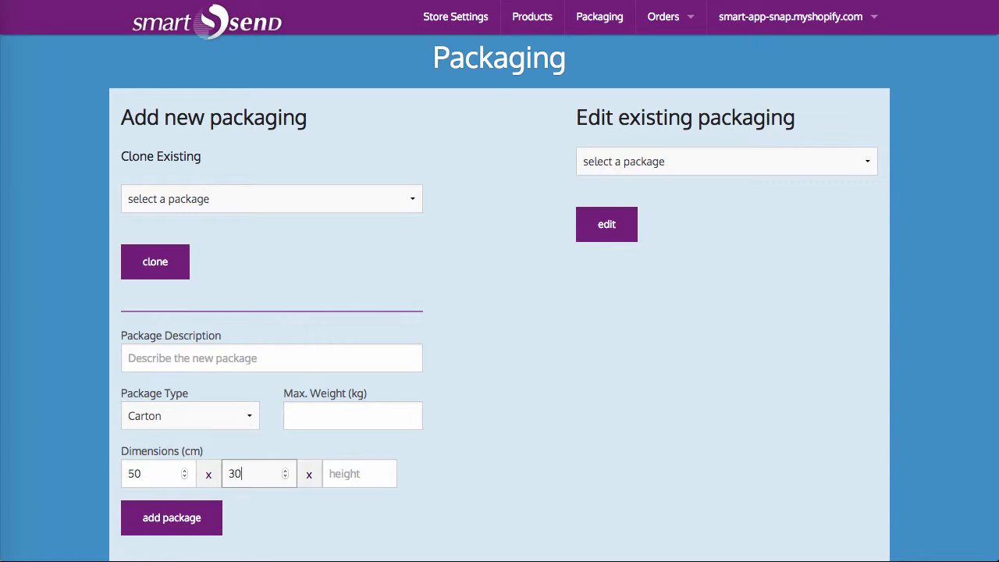
key(Tab)
text(20)
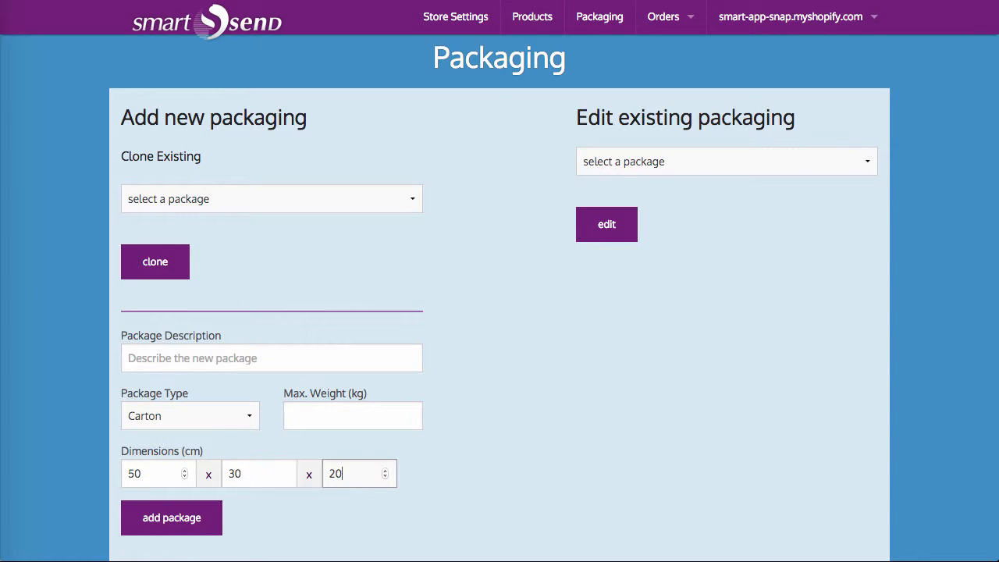
- Describe the new carton as Spare Carton with a 15 kg maximum weight, add it, and check the list of existing packages
click(166, 359)
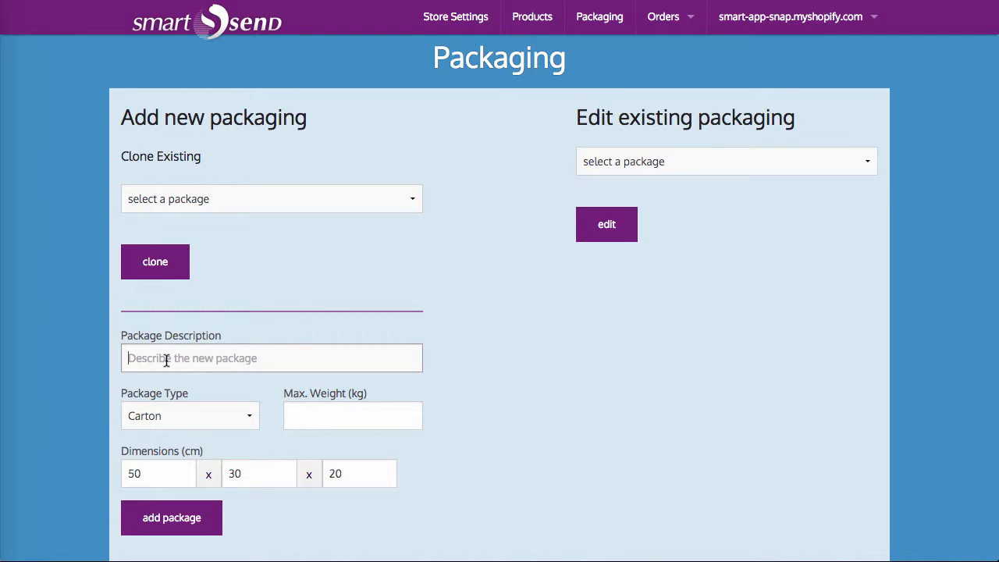
text(Spare Carton)
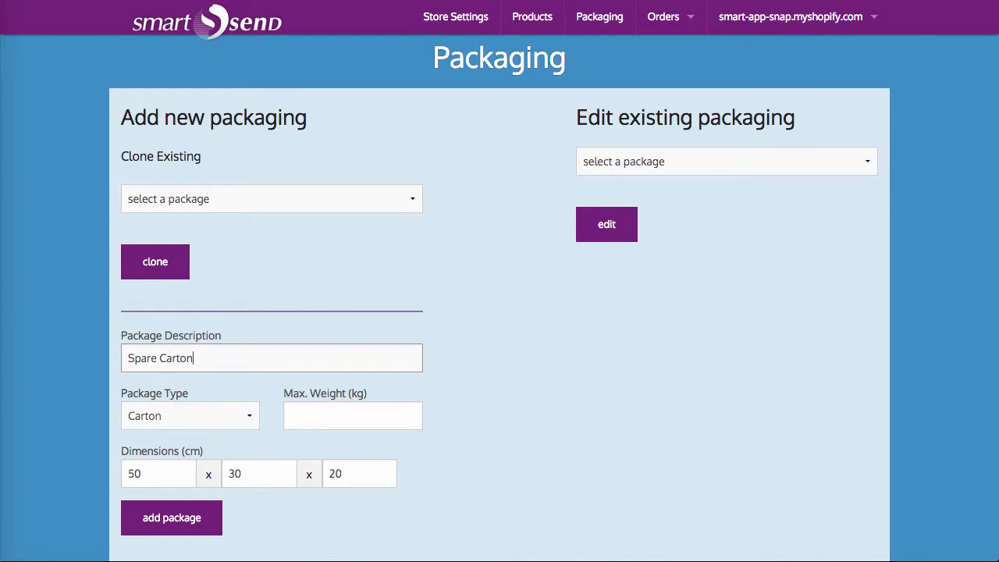
click(353, 411)
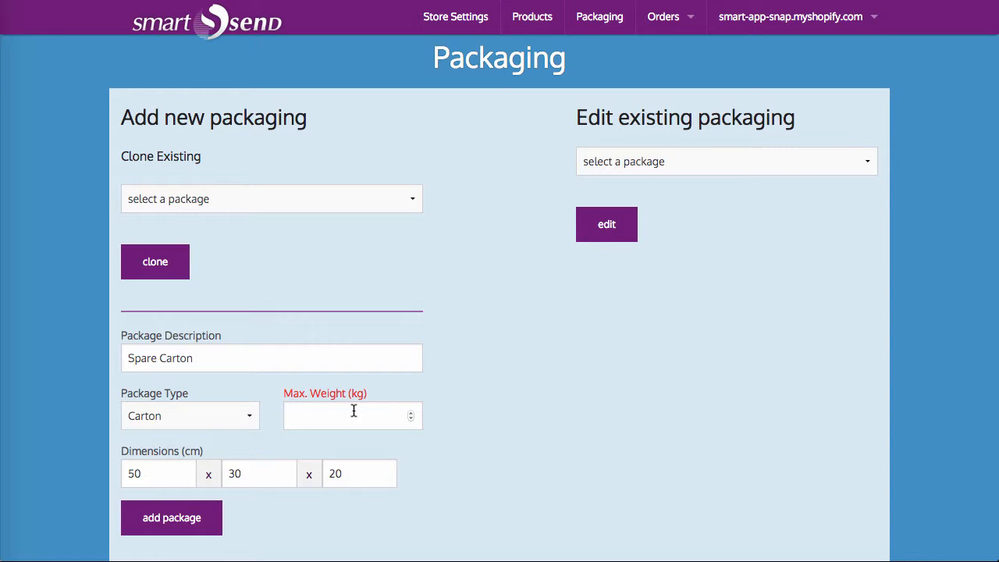
click(354, 411)
text(15)
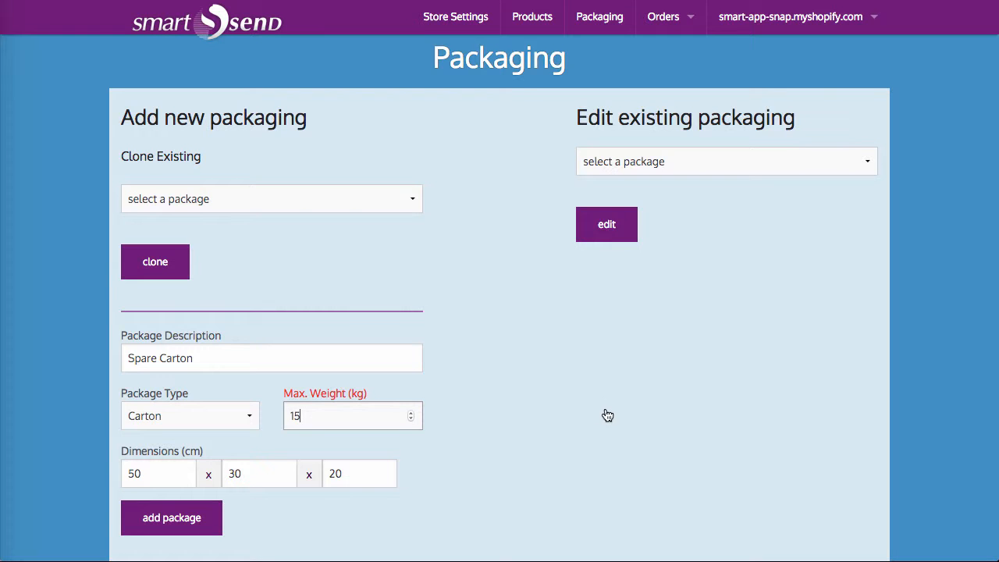
click(164, 516)
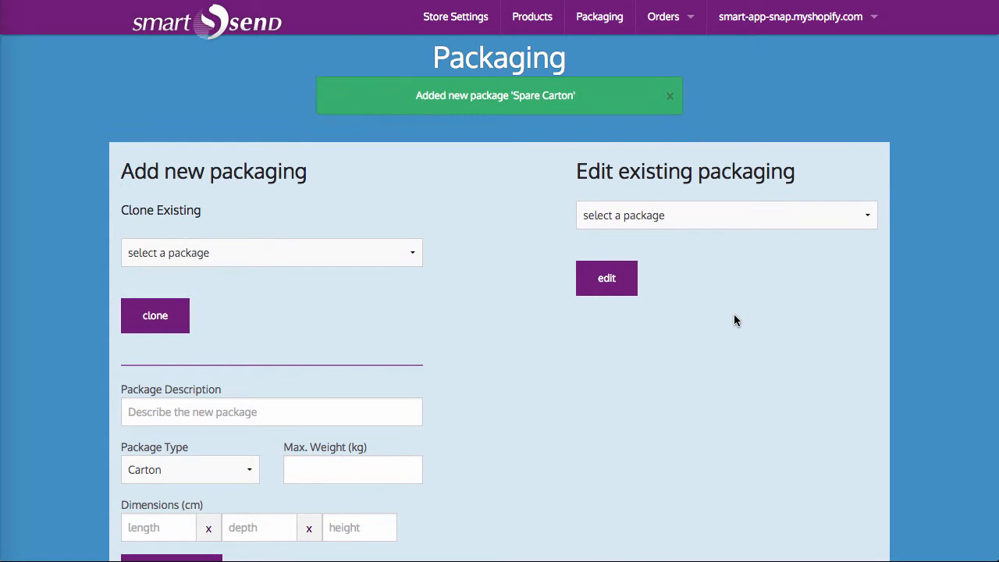
click(717, 219)
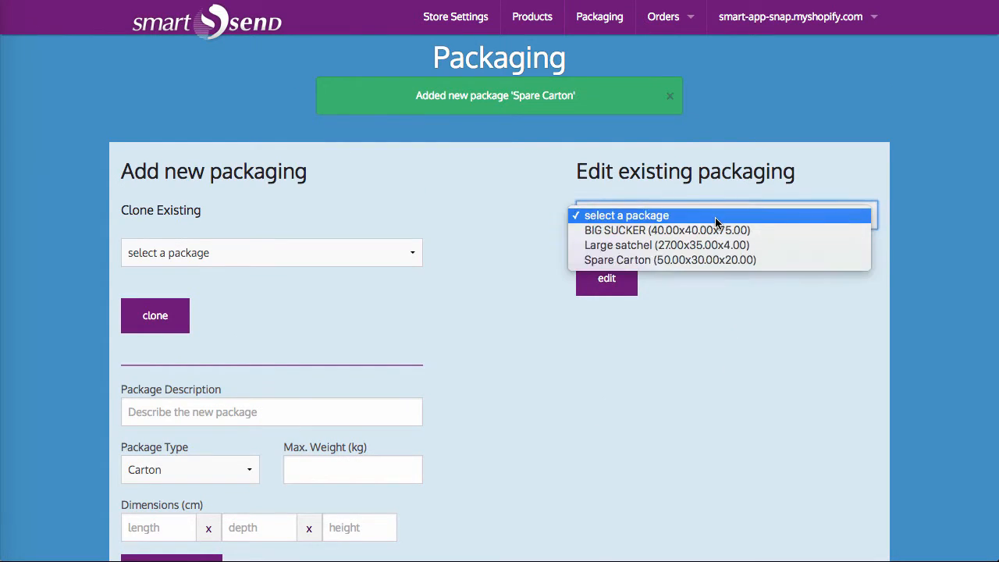
click(727, 355)
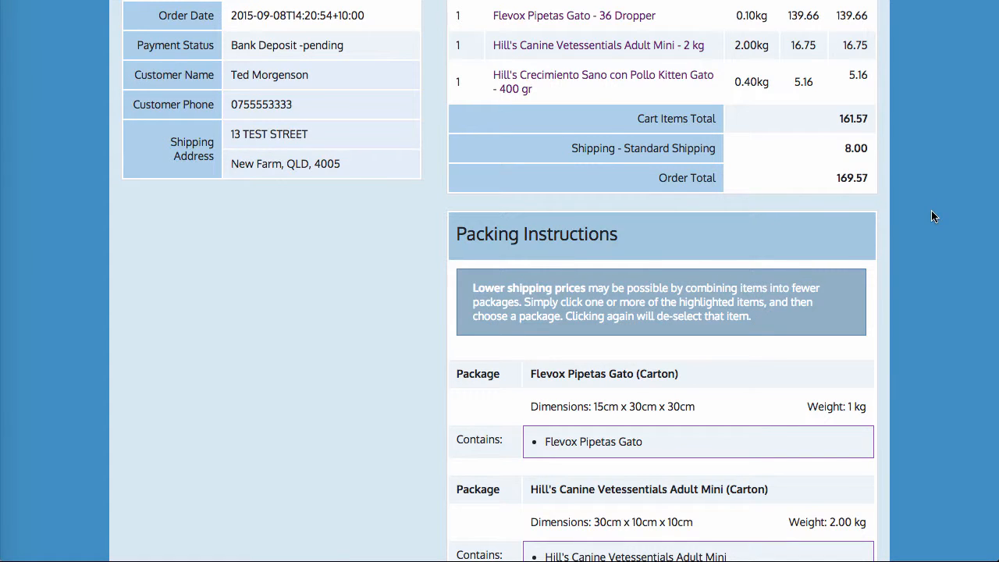
- In the order's packing instructions, select the Hill's Canine Vetessentials Adult Mini and Hill's Crecimiento Sano con Pollo Kitten Gato items and choose Spare Carton for them
scroll(932, 213, down, 3)
scroll(932, 216, down, 4)
click(736, 228)
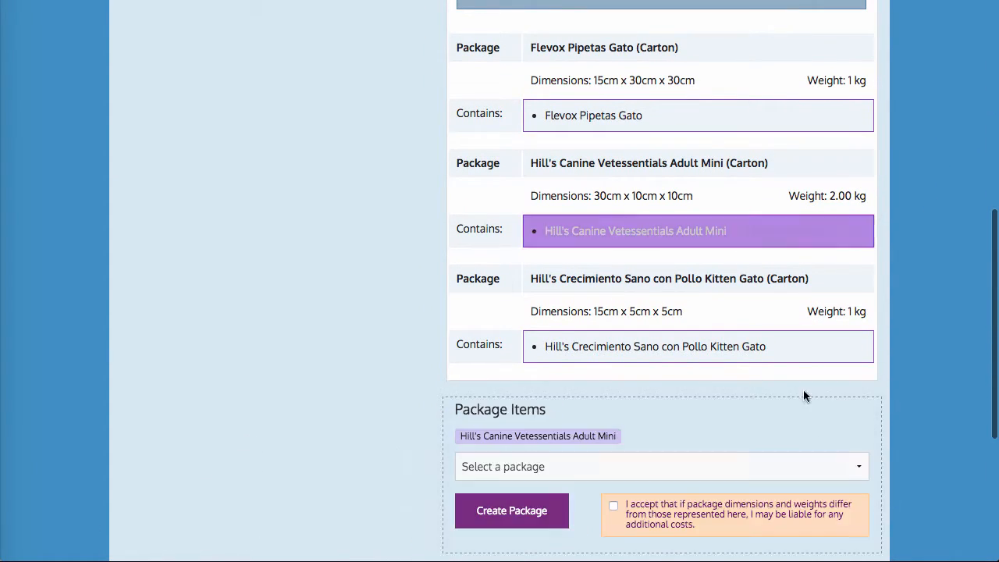
click(797, 356)
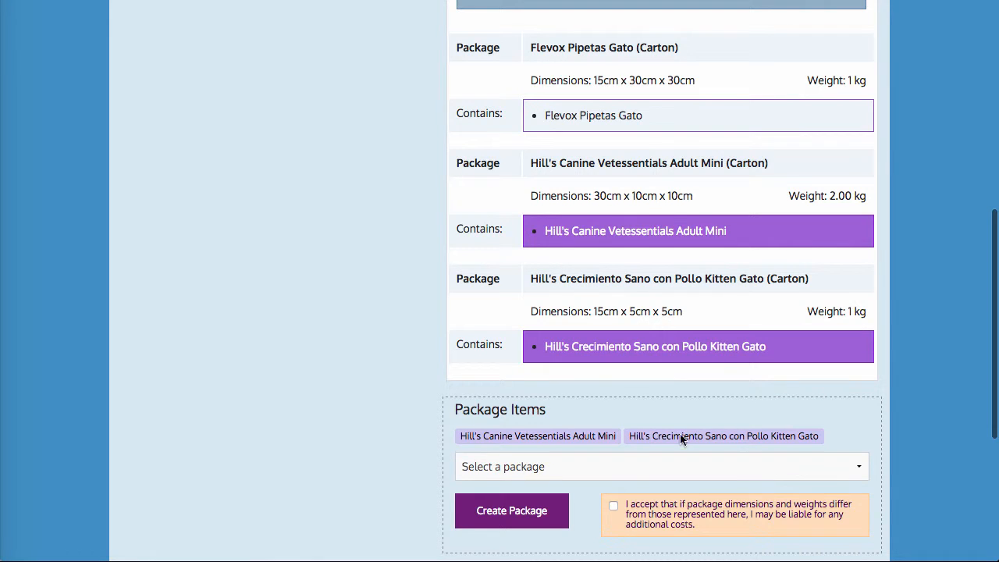
scroll(684, 427, down, 2)
click(669, 370)
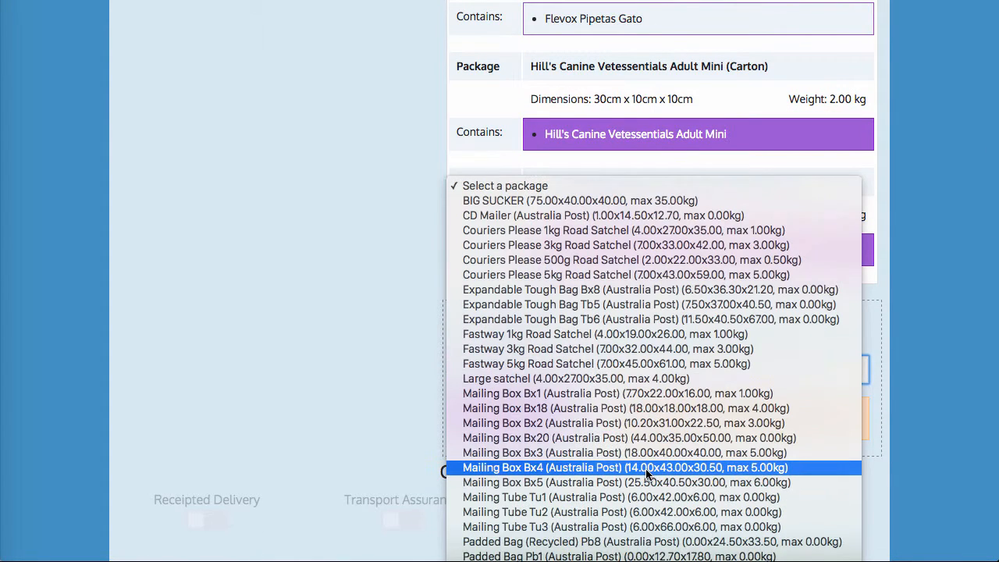
click(671, 561)
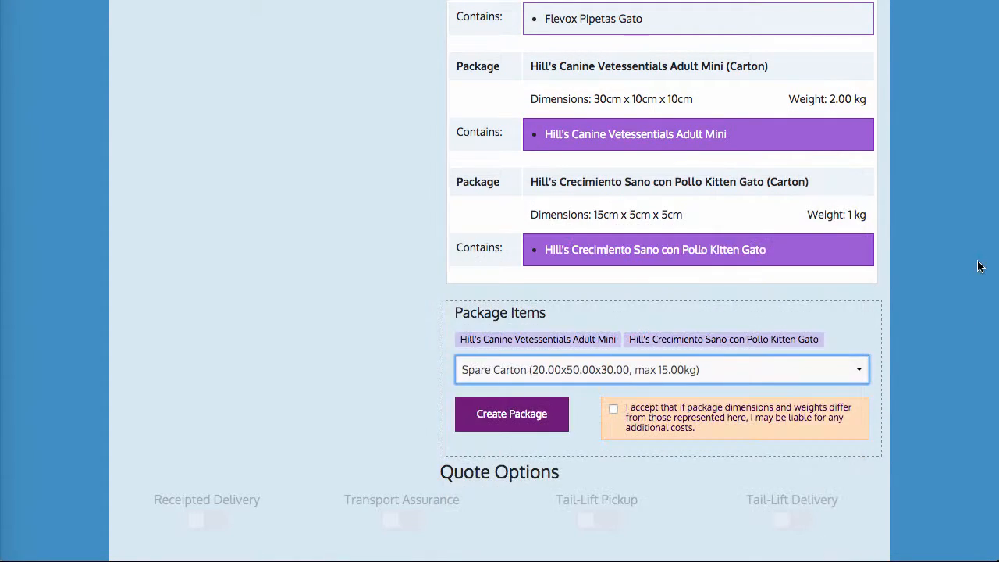
- Accept liability for differing package dimensions and weights, and create the combined package from the two selected items
scroll(702, 390, down, 1)
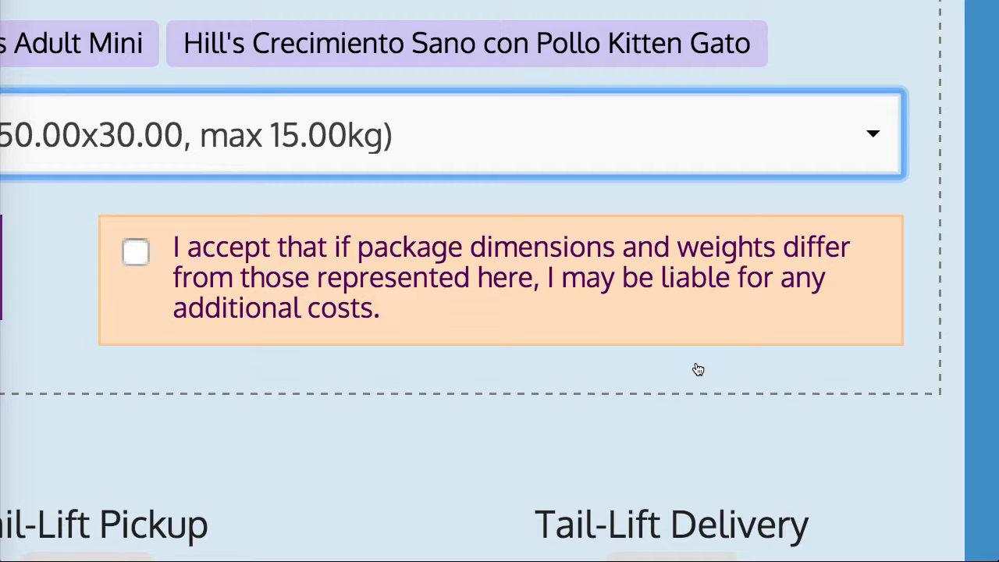
click(341, 271)
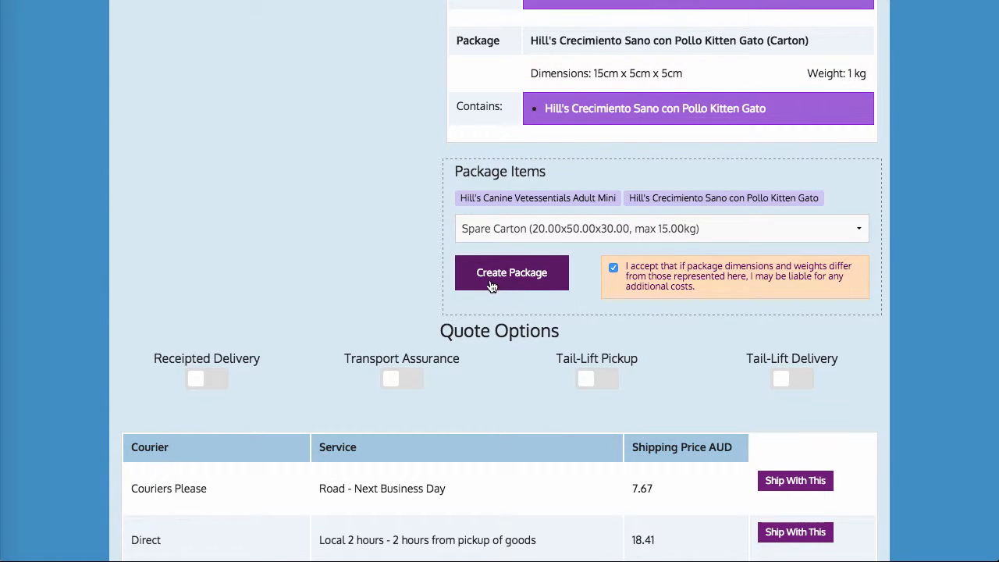
click(492, 287)
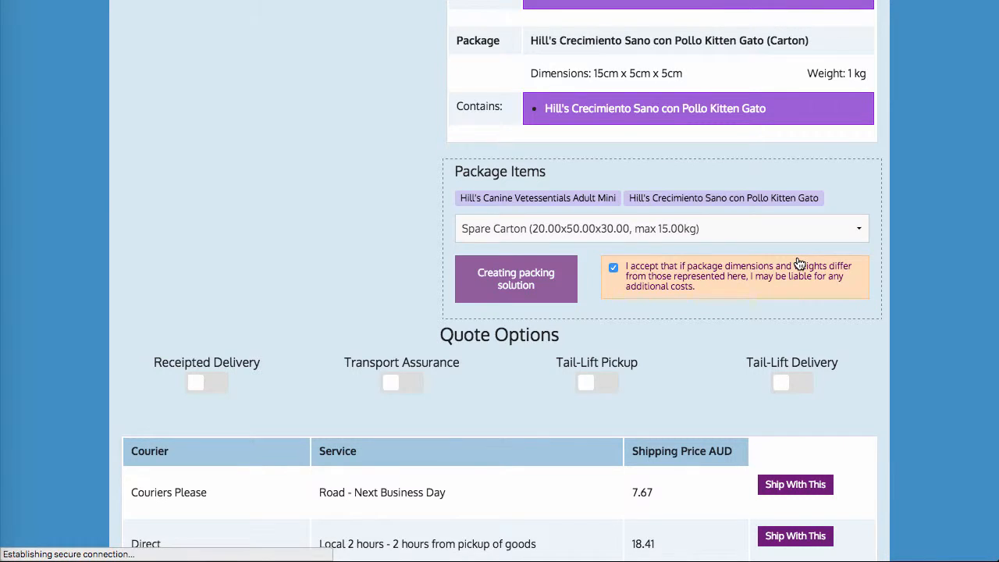
scroll(799, 264, up, 5)
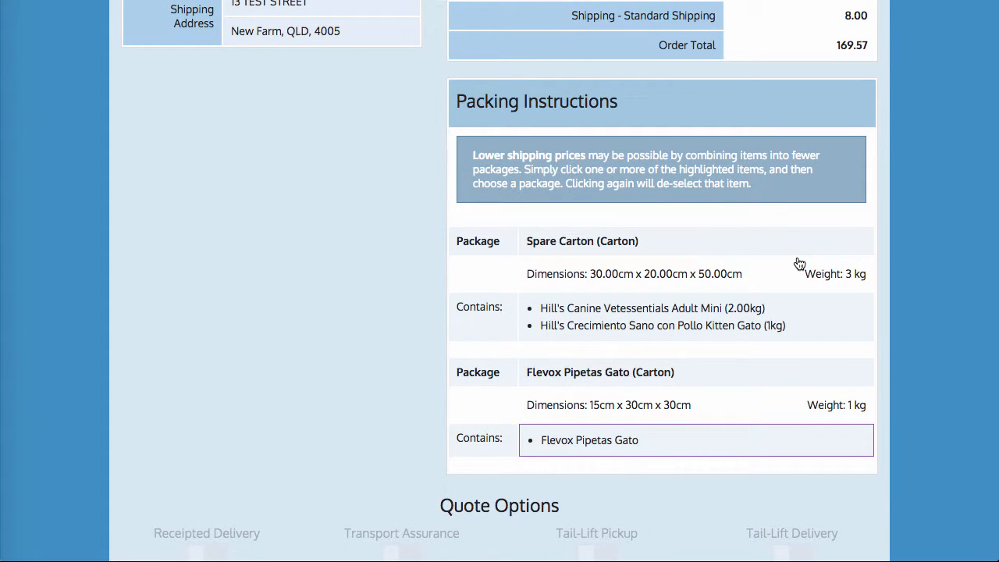
- Unpack the Spare Carton package in the packing instructions and review the order's individual packages
mouse_move(795, 260)
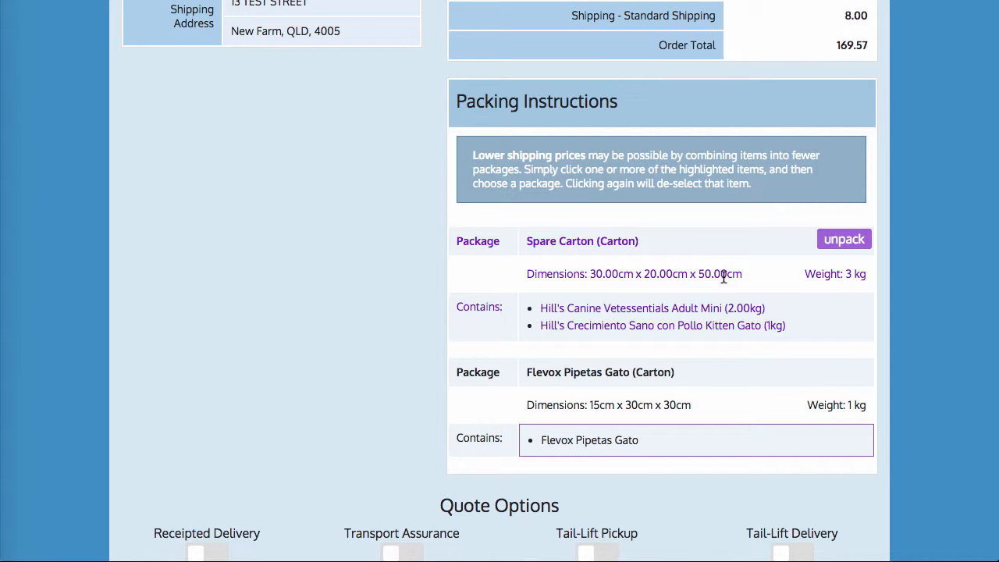
click(849, 239)
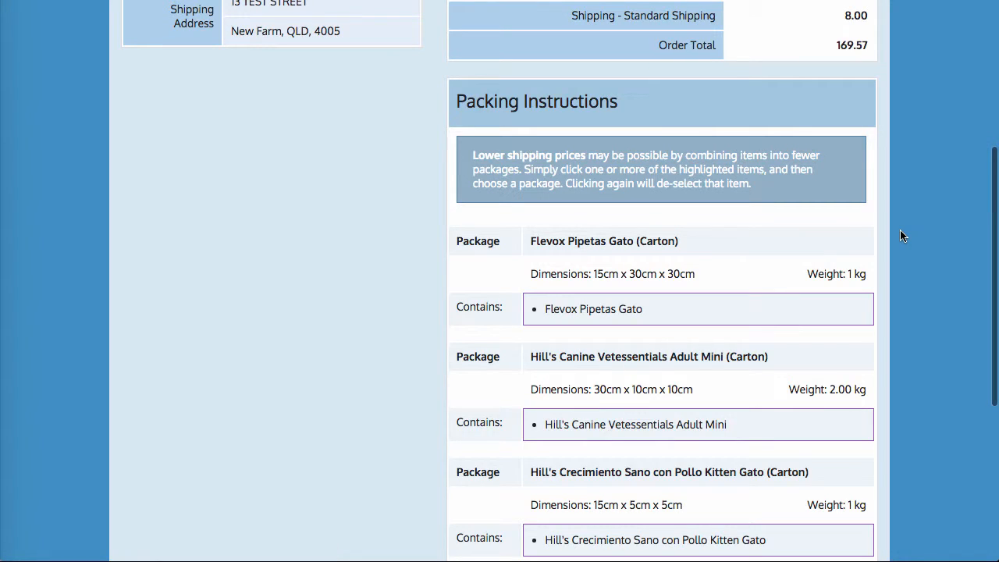
scroll(902, 236, down, 2)
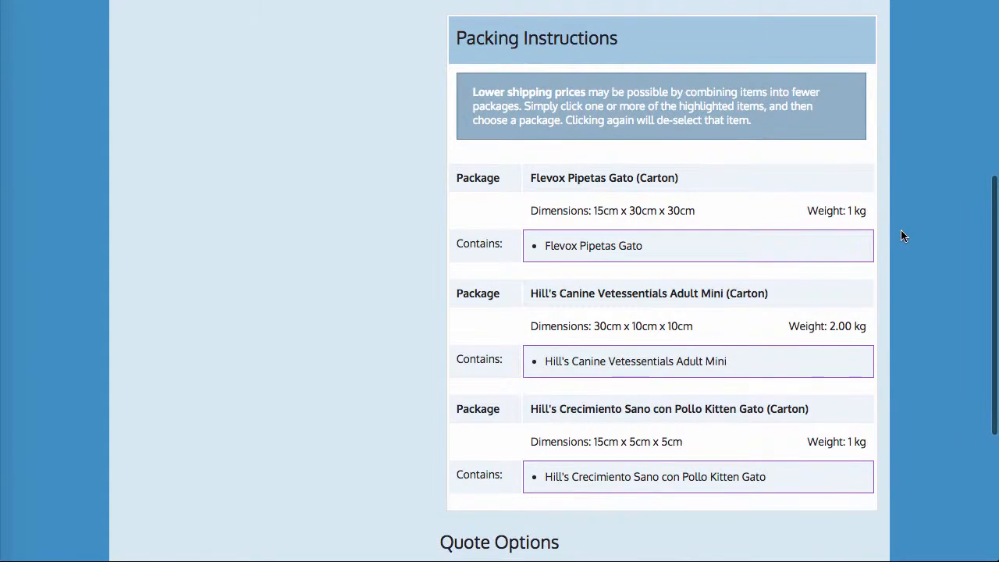
scroll(902, 235, up, 3)
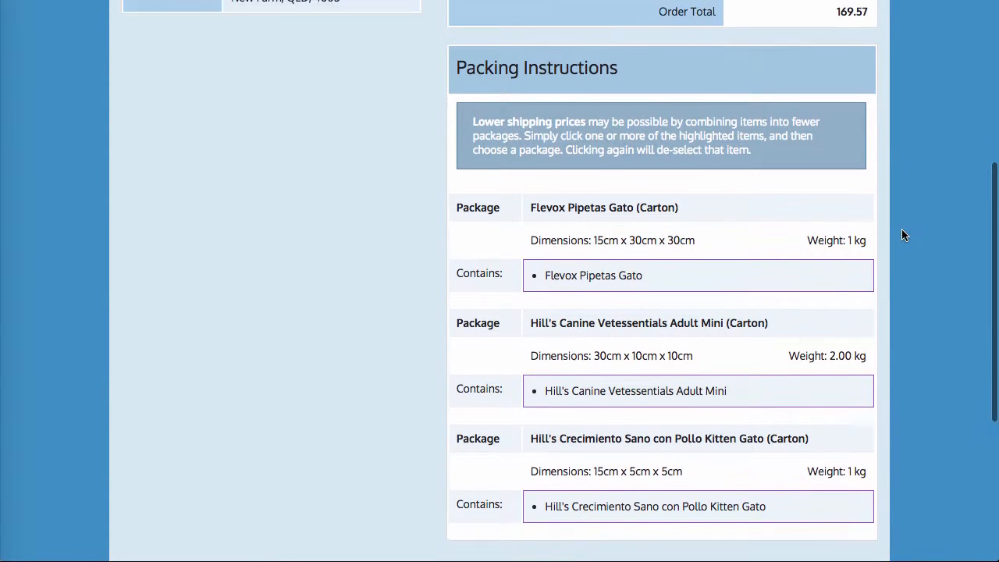